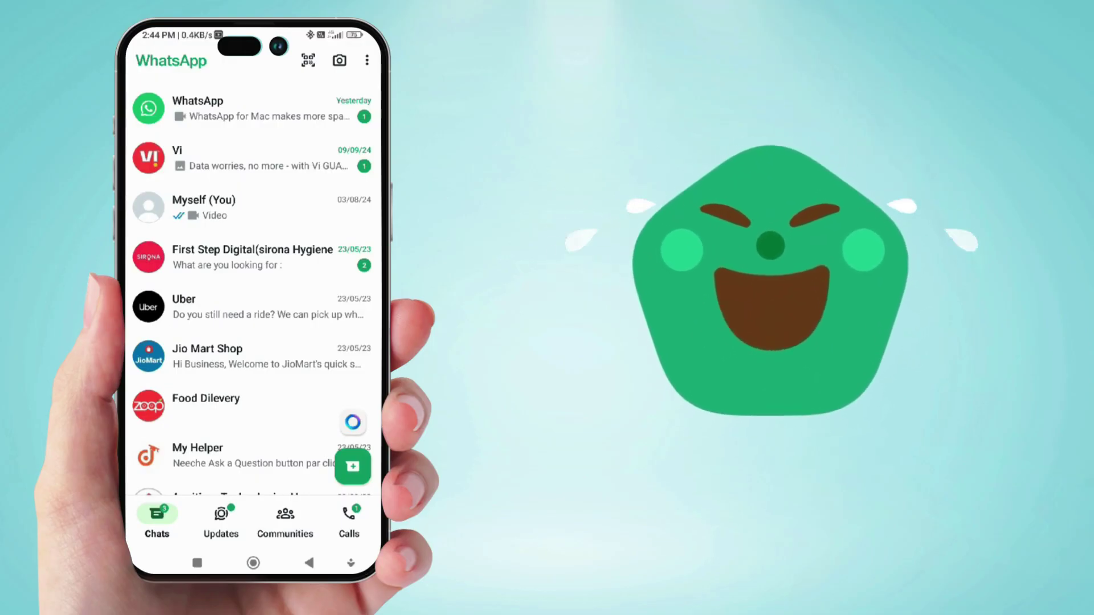
scroll(256, 286, down, 2)
scroll(256, 286, down, 1)
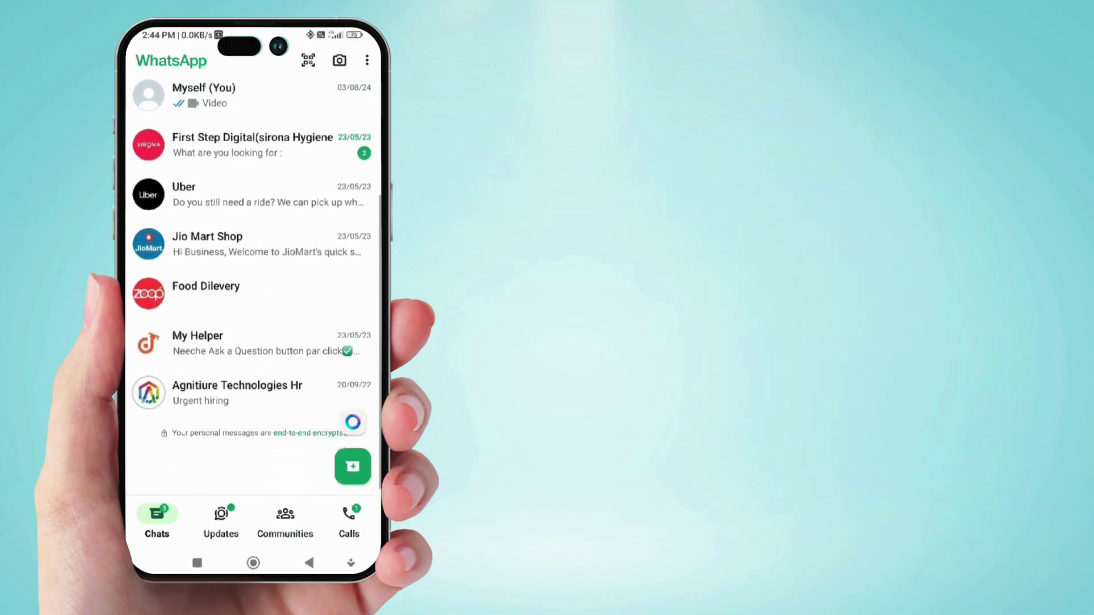
scroll(257, 287, up, 1)
scroll(257, 286, up, 2)
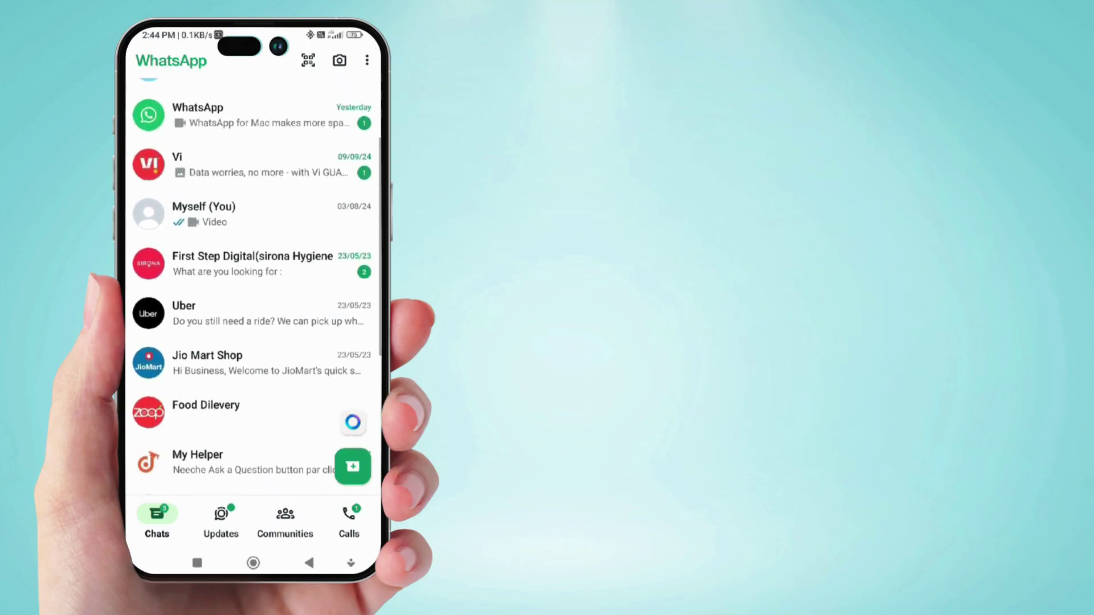